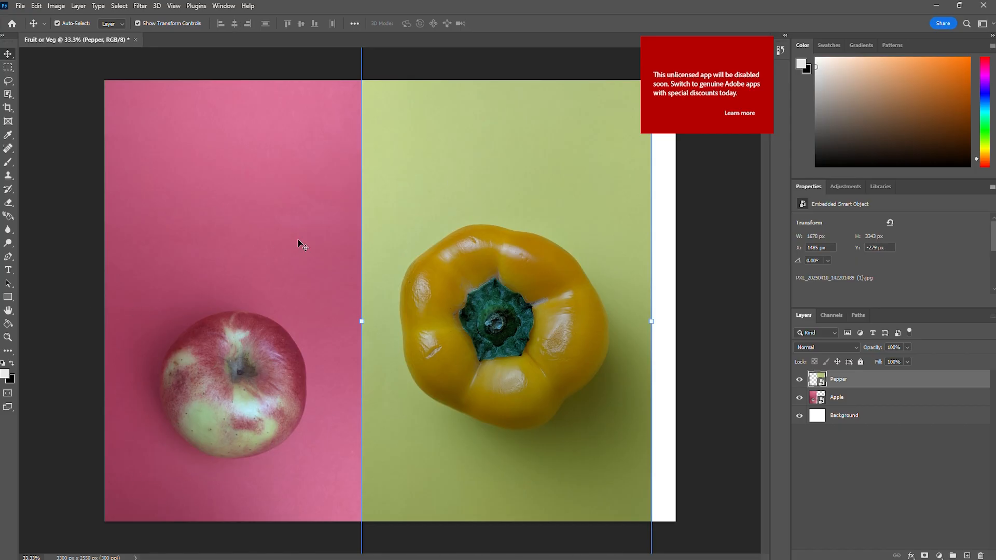
Select the whole apple on the Apple layer with the Object Selection tool.
click(152, 215)
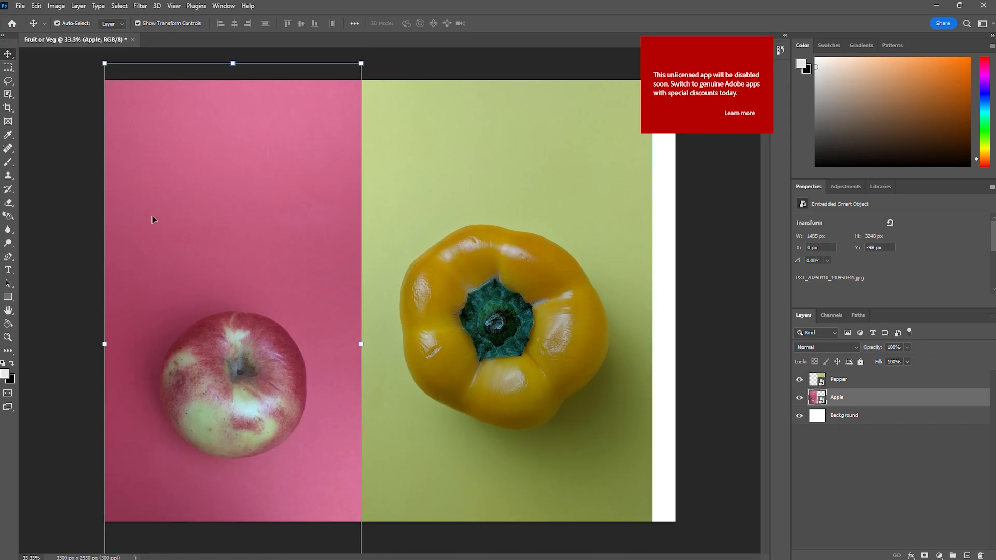
click(8, 95)
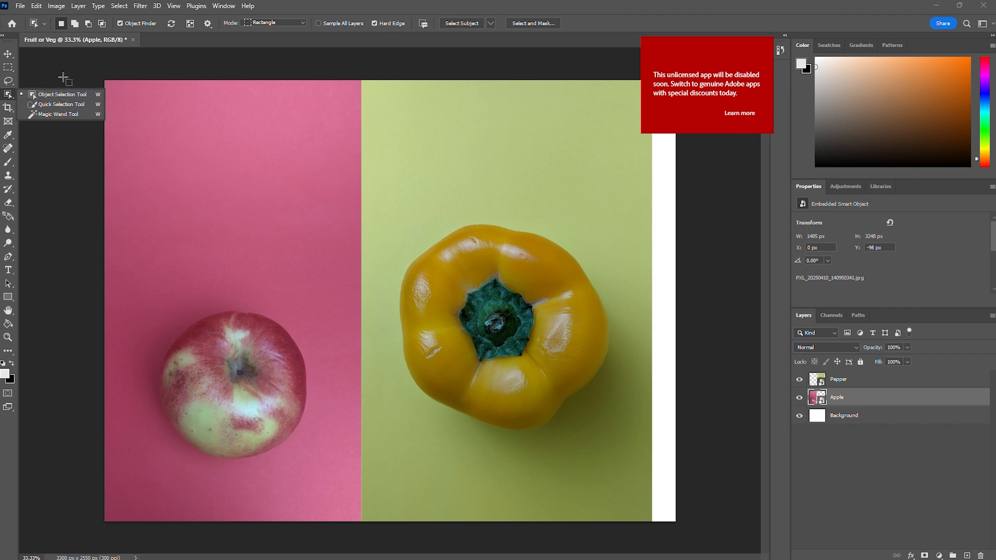
click(10, 97)
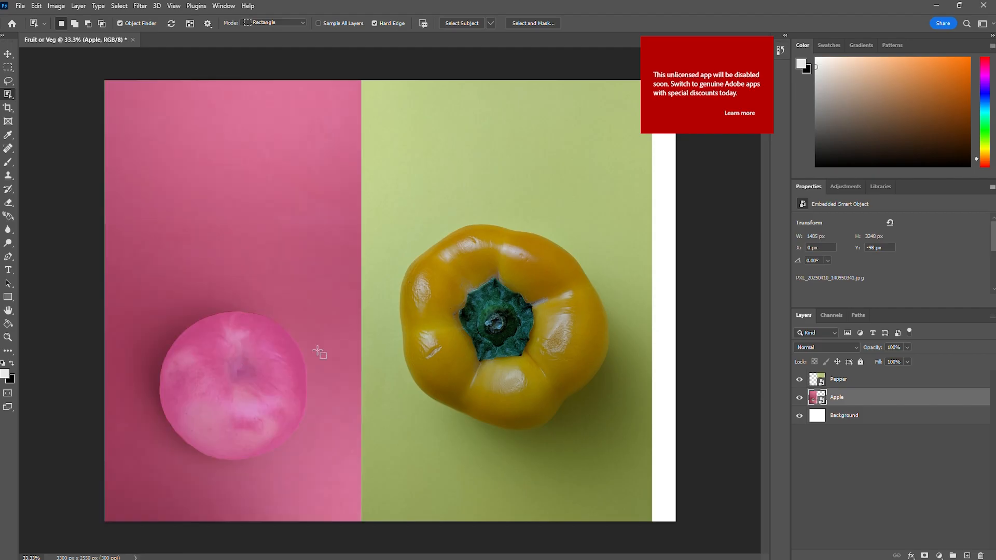
click(848, 420)
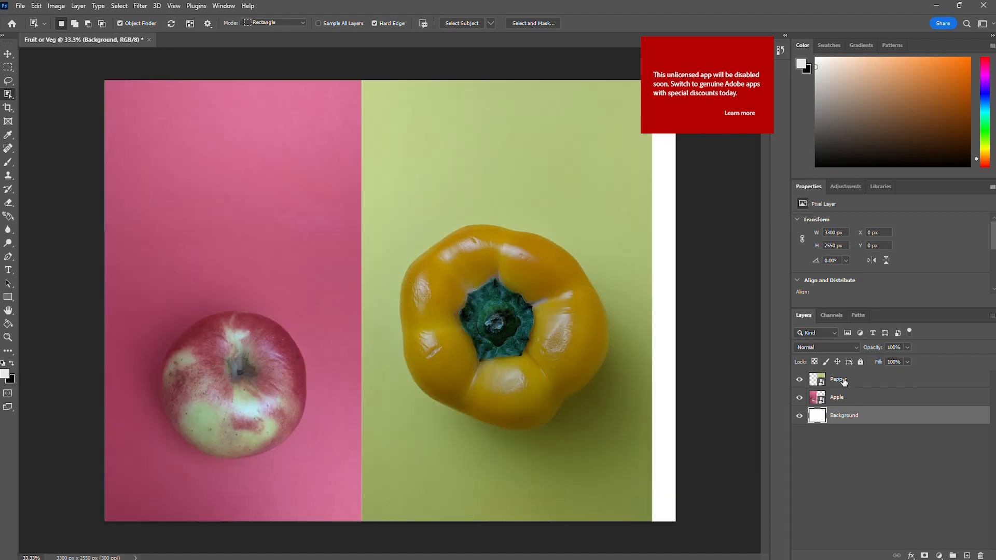
click(844, 383)
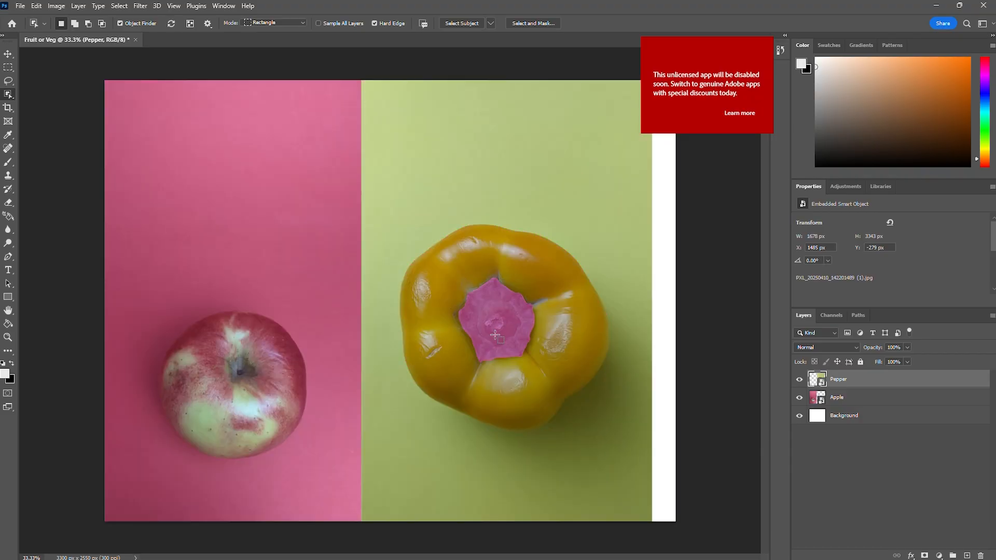
key(alt+bracketleft)
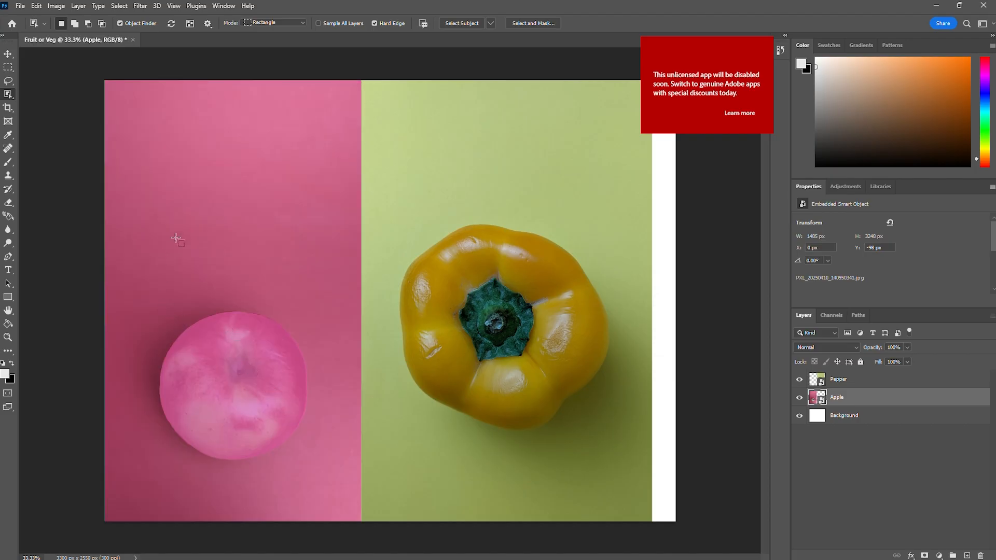
click(199, 385)
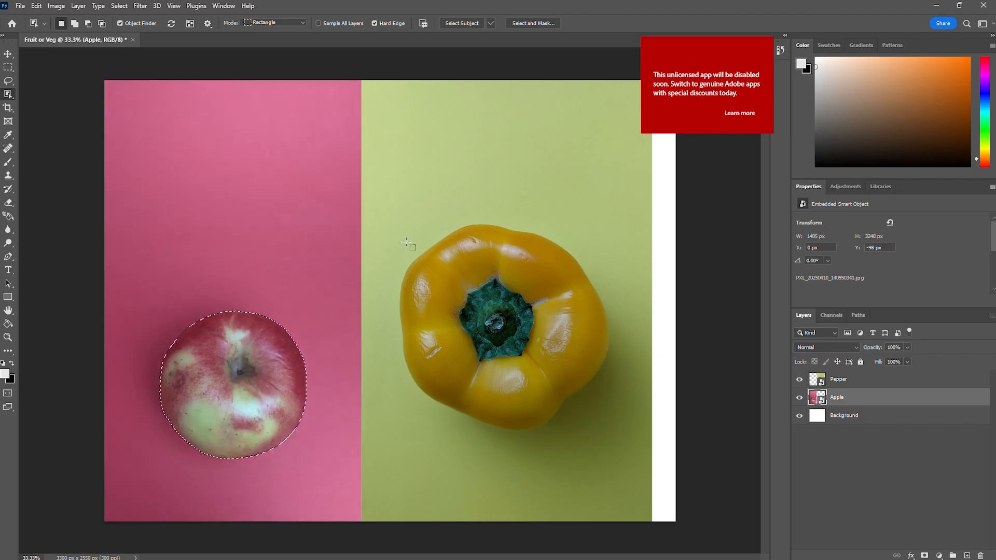
drag(143, 288, 325, 469)
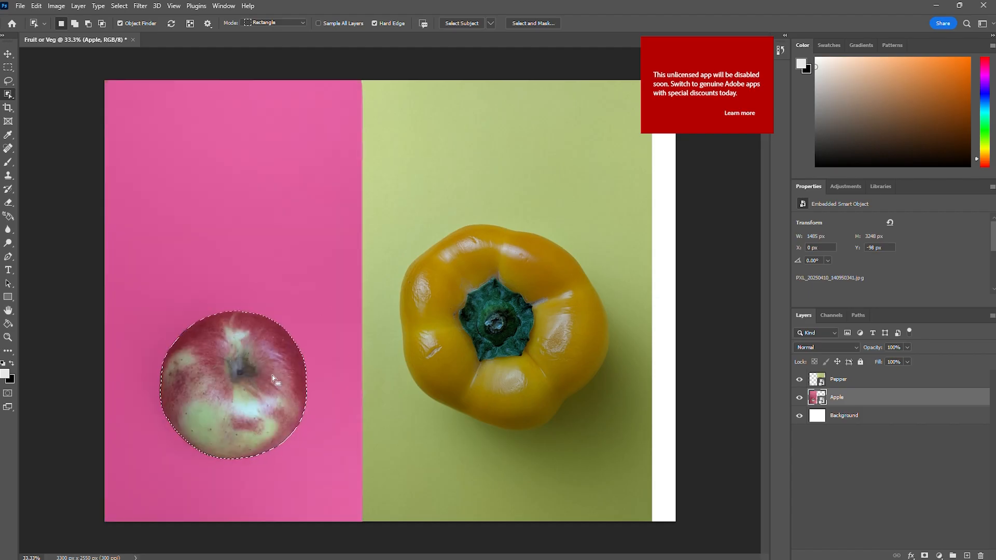
Add a layer mask to the Apple layer from the apple selection to hide its pink backdrop.
click(926, 555)
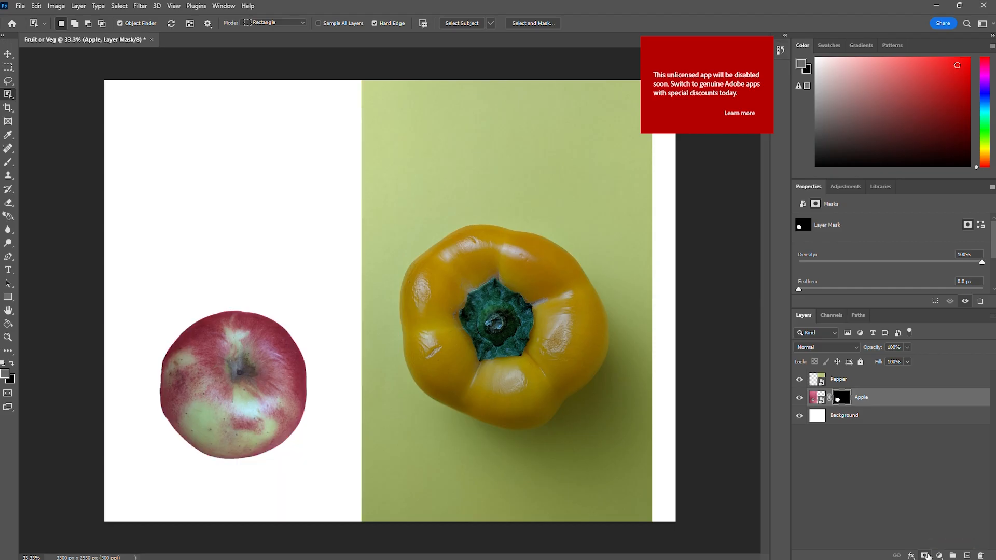
key(ctrl+z)
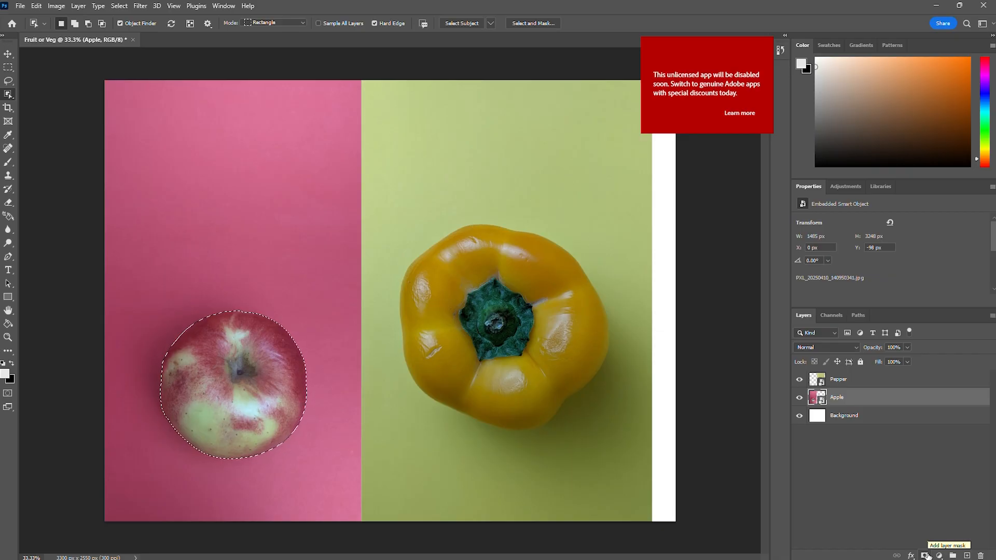
click(926, 556)
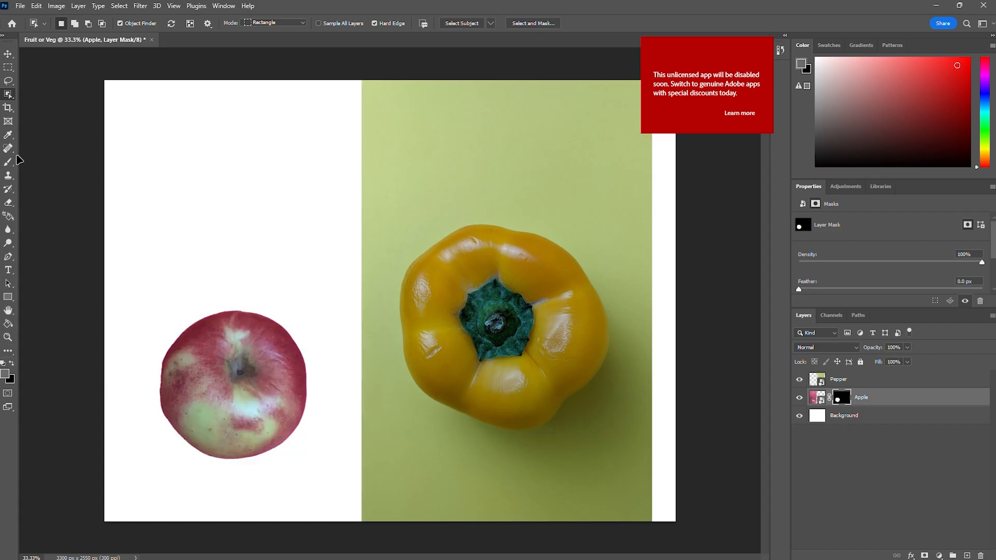
Move the masked apple slightly up and to the right, and scale it down to 98.18% with the transform controls shown.
key(v)
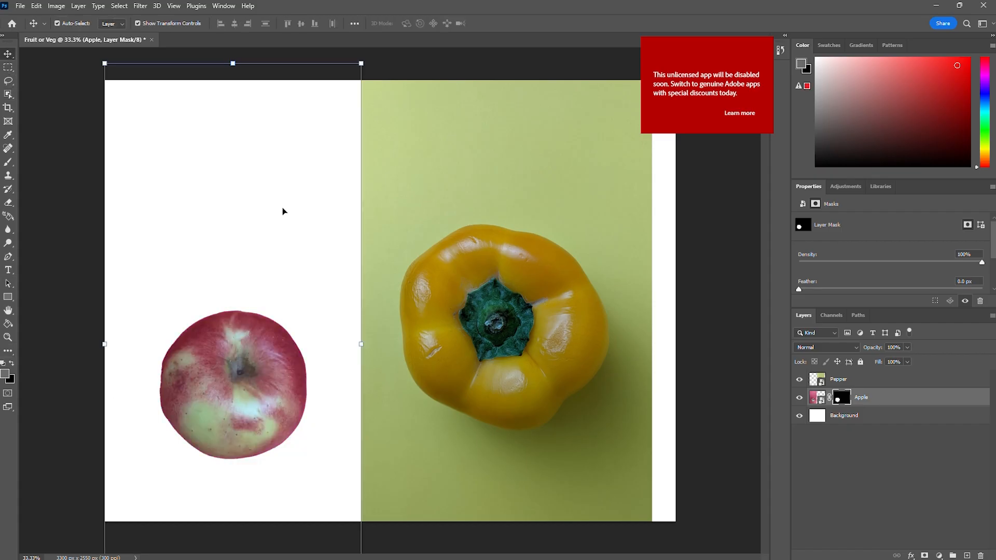
mouse_move(283, 211)
mouse_down()
mouse_move(234, 218)
mouse_move(244, 204)
mouse_move(289, 207)
mouse_move(280, 211)
mouse_up()
click(243, 381)
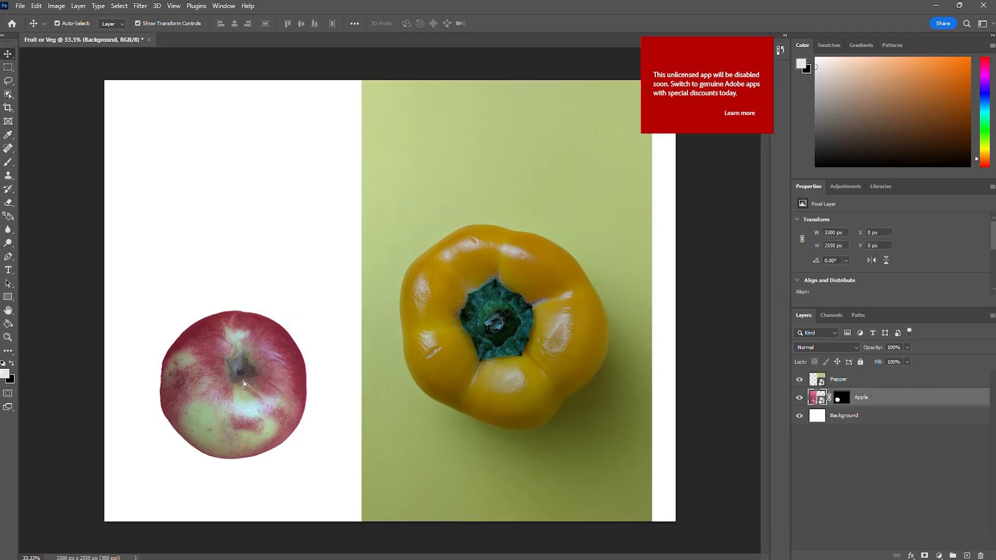
mouse_move(244, 381)
mouse_down()
mouse_move(239, 390)
mouse_move(263, 280)
mouse_move(163, 353)
mouse_move(235, 387)
mouse_move(309, 310)
mouse_move(250, 376)
mouse_up()
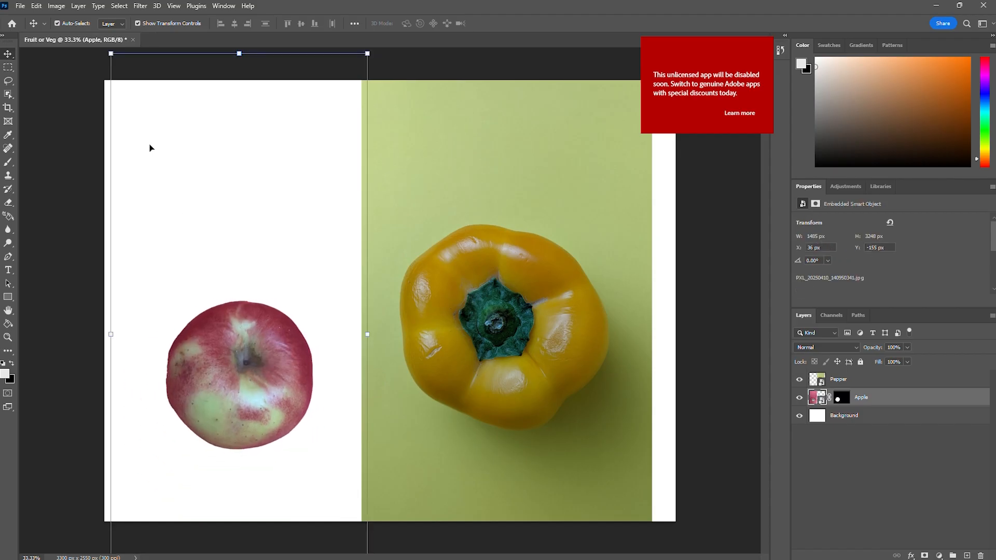
click(138, 24)
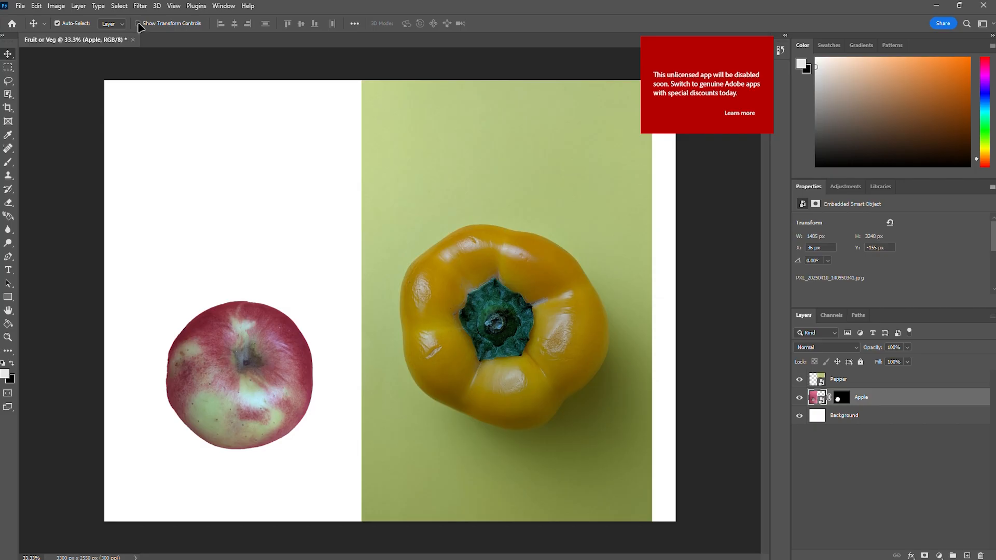
click(138, 24)
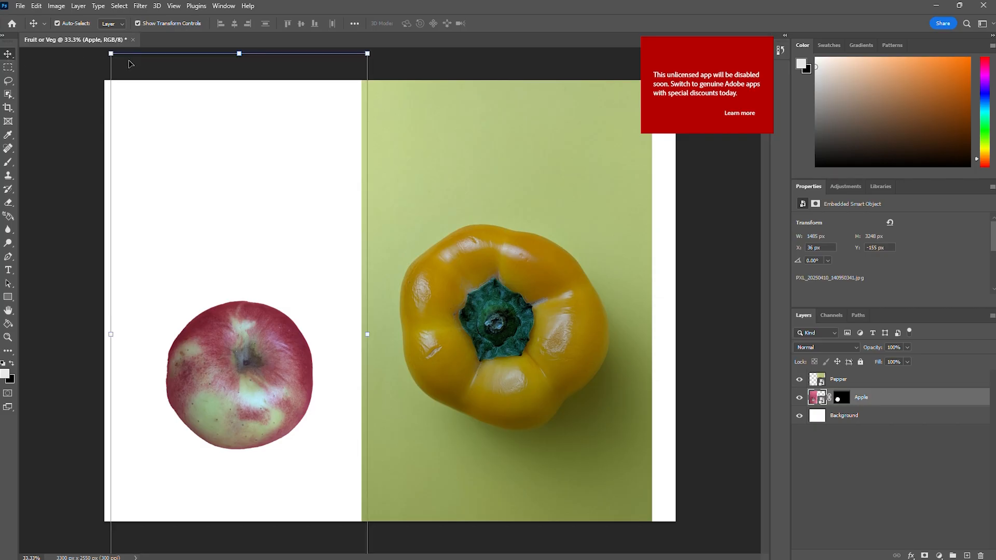
drag(112, 54, 72, 87)
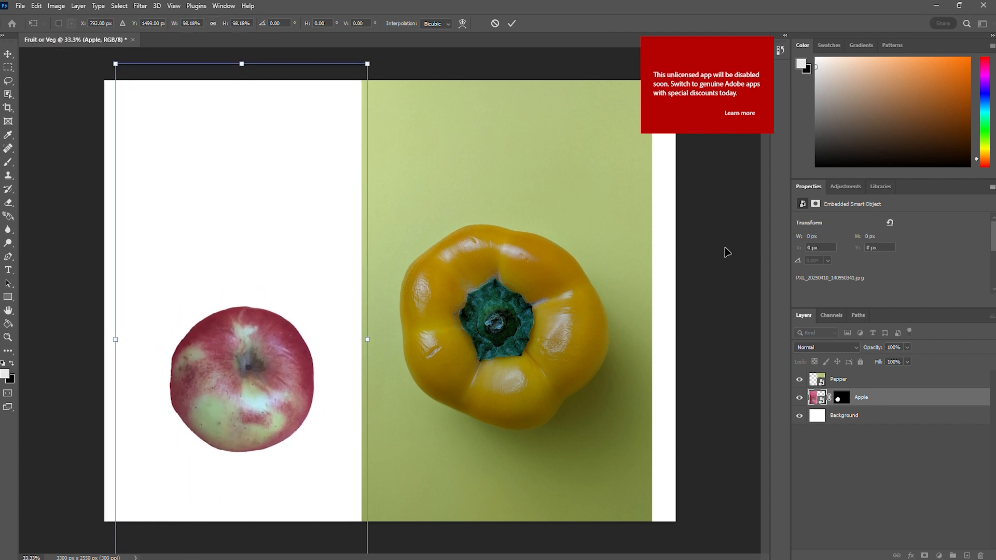
Select the whole yellow pepper on the Pepper layer with the Object Selection tool and mask out its green backdrop.
click(839, 381)
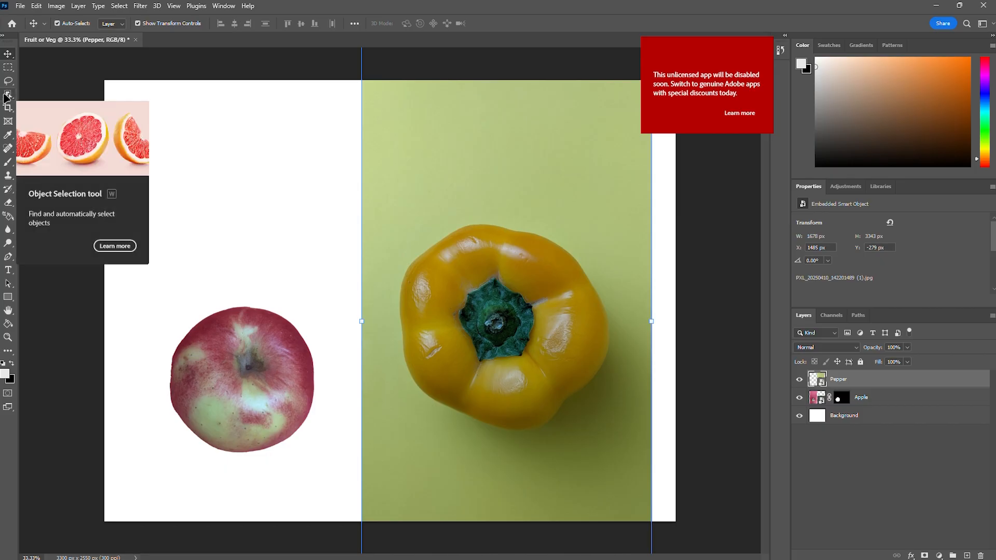
click(8, 94)
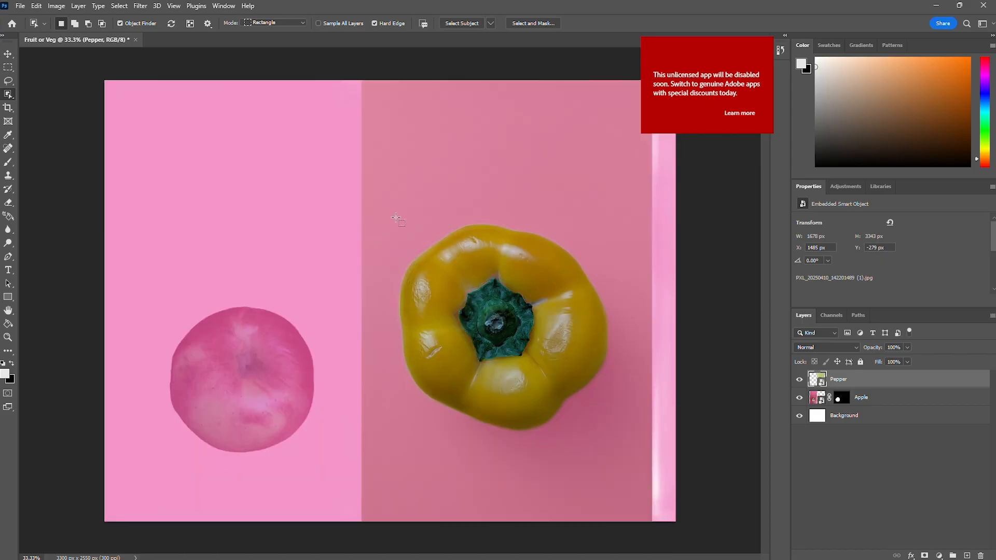
drag(383, 203, 621, 449)
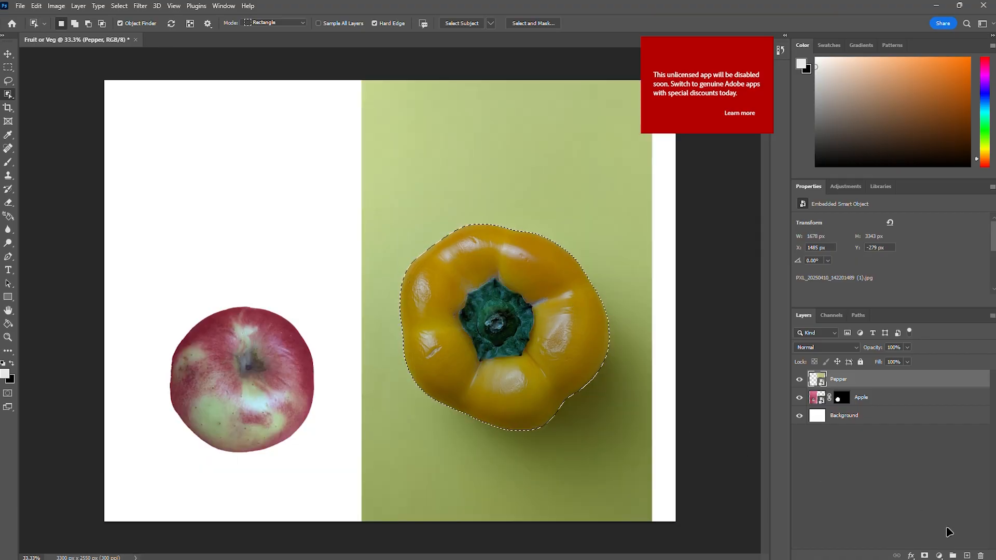
click(925, 556)
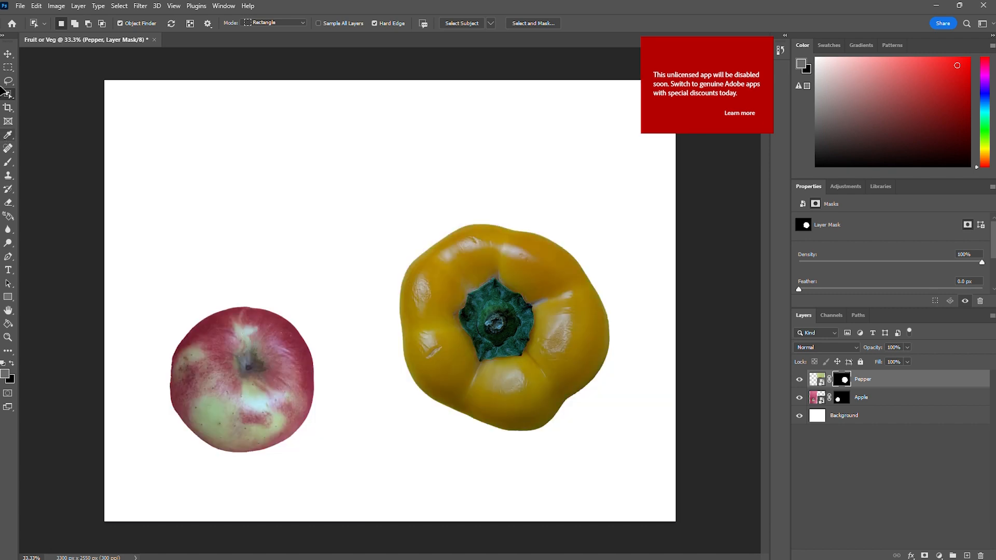
Move the masked pepper down and right so its layer bounds meet the canvas's right edge, and select the apple.
click(8, 54)
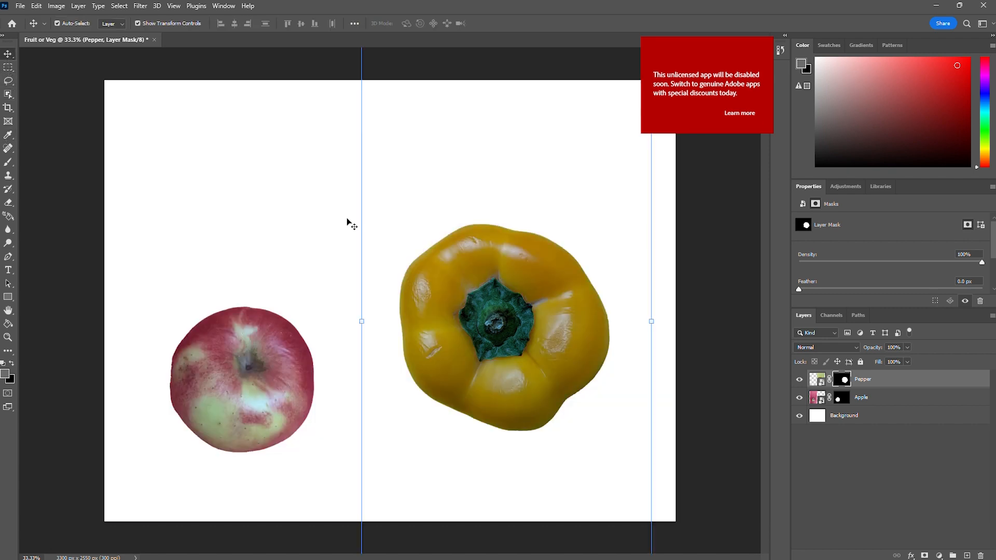
drag(528, 309, 550, 347)
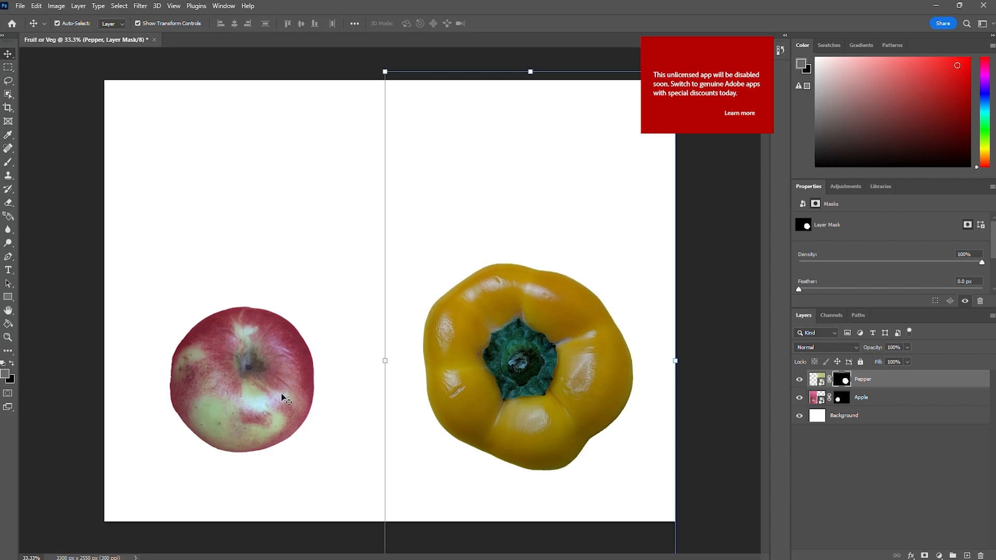
click(297, 379)
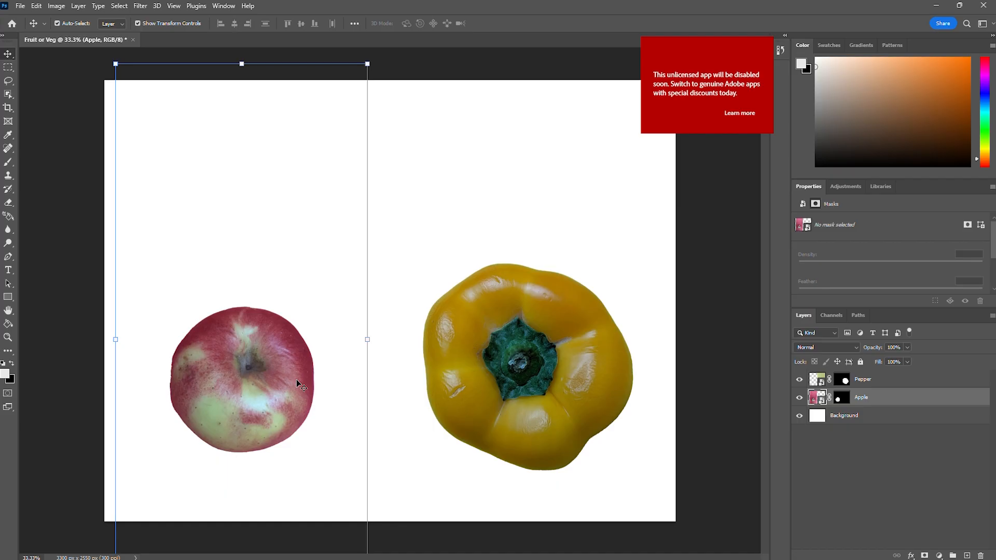
drag(367, 60, 438, 29)
key(ctrl+z)
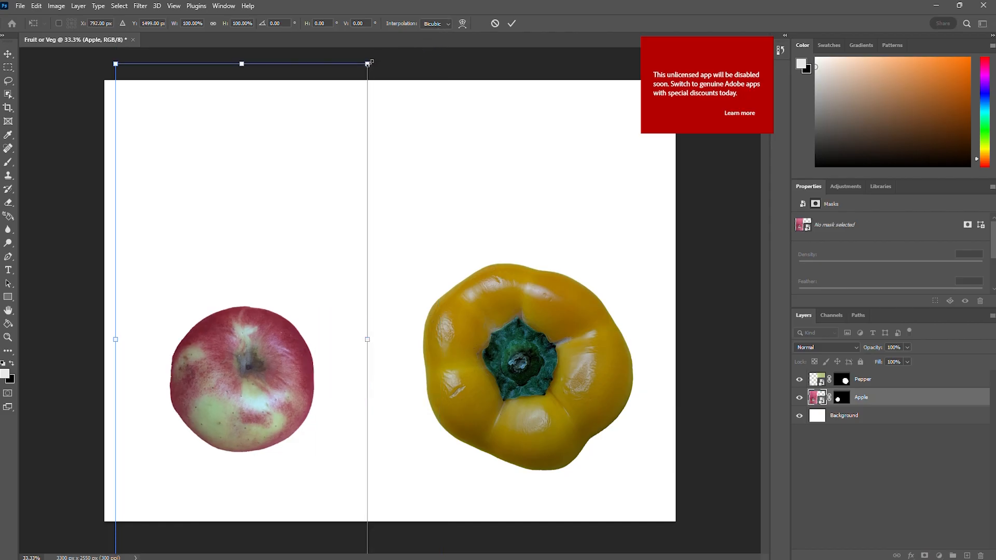
drag(368, 63, 449, 134)
key(ctrl+z)
Scale the apple up to 119.34% and move it down beside the pepper.
drag(368, 65, 506, 3)
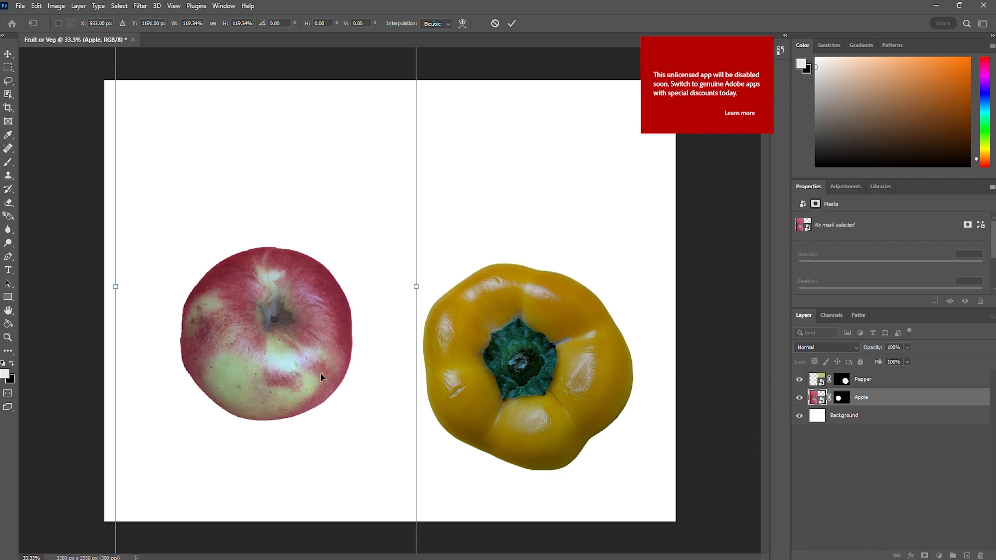
drag(321, 374, 307, 427)
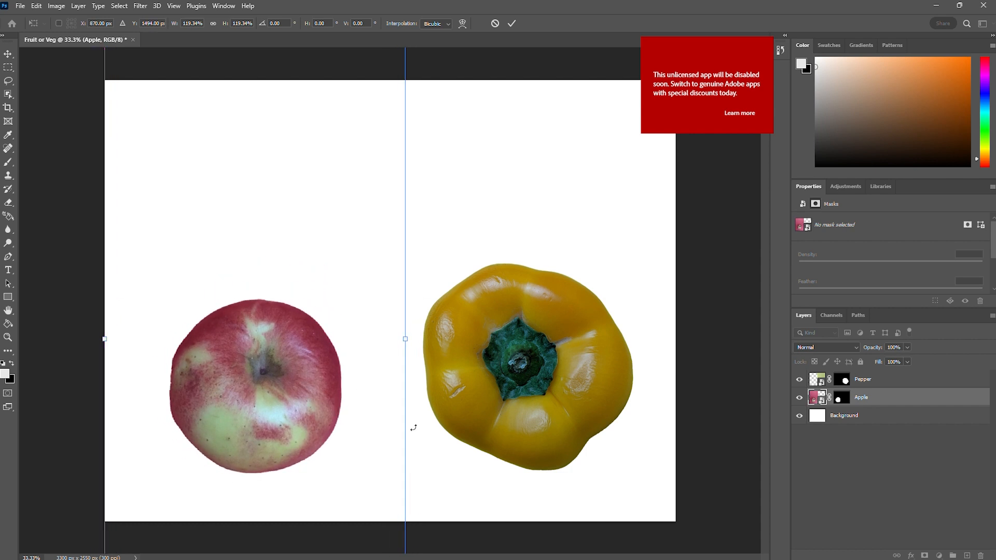
key(Return)
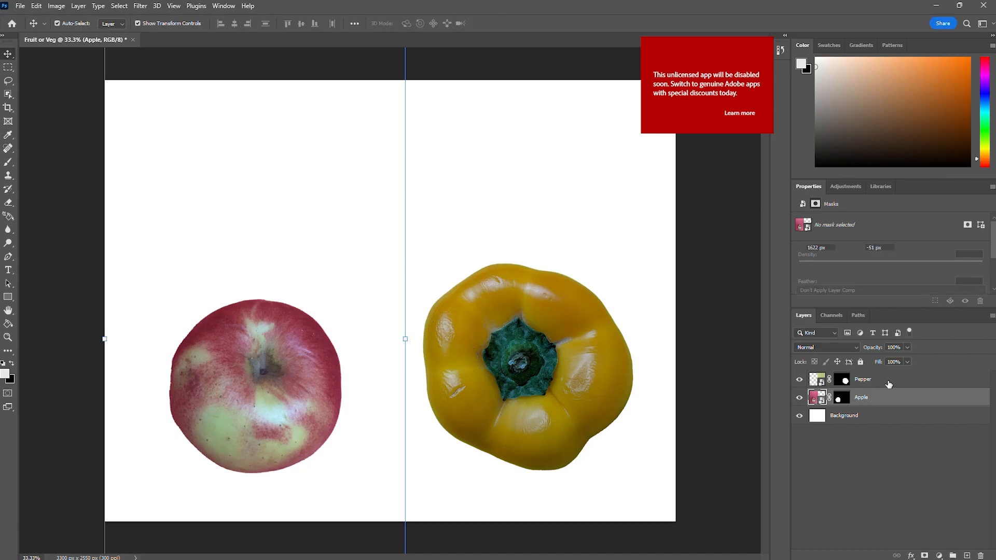
Scale the pepper down to 92.25% and place it on top of the apple.
click(888, 384)
mouse_move(466, 356)
mouse_down()
mouse_move(459, 378)
mouse_move(465, 370)
mouse_up()
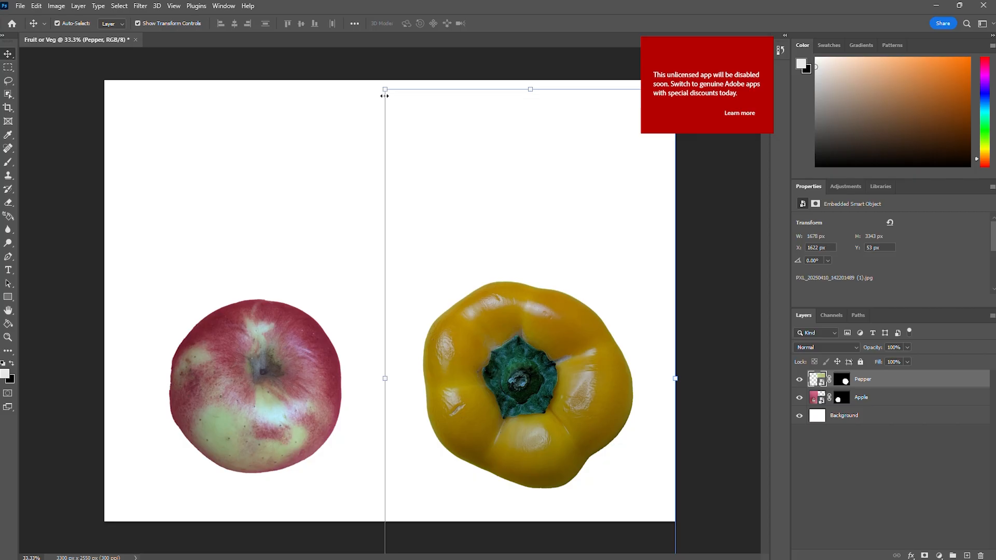
drag(384, 96, 408, 140)
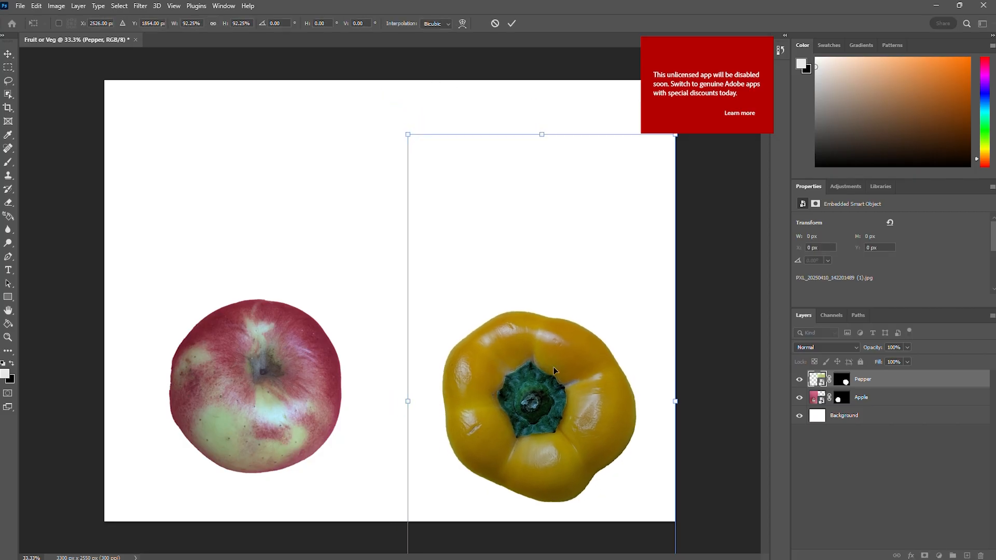
drag(555, 370, 281, 373)
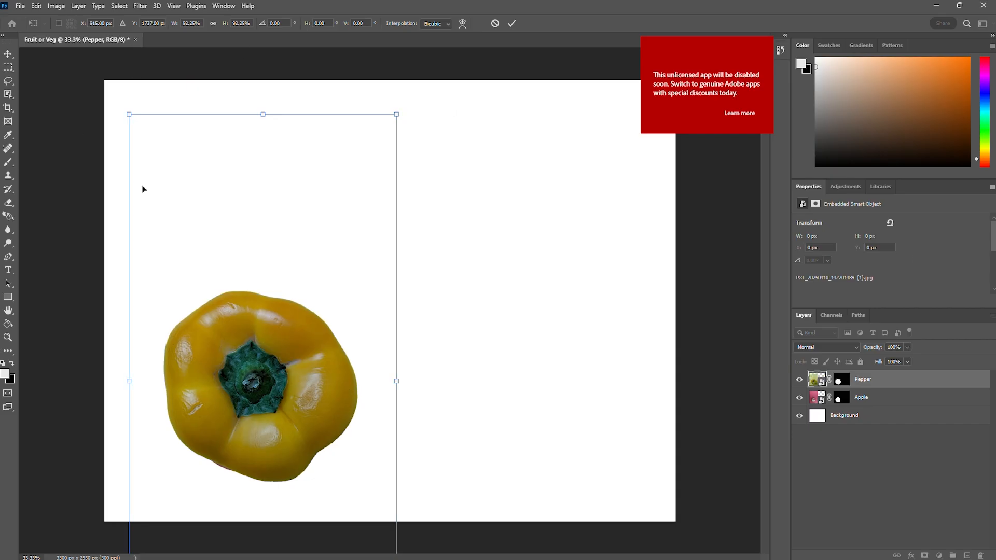
click(8, 54)
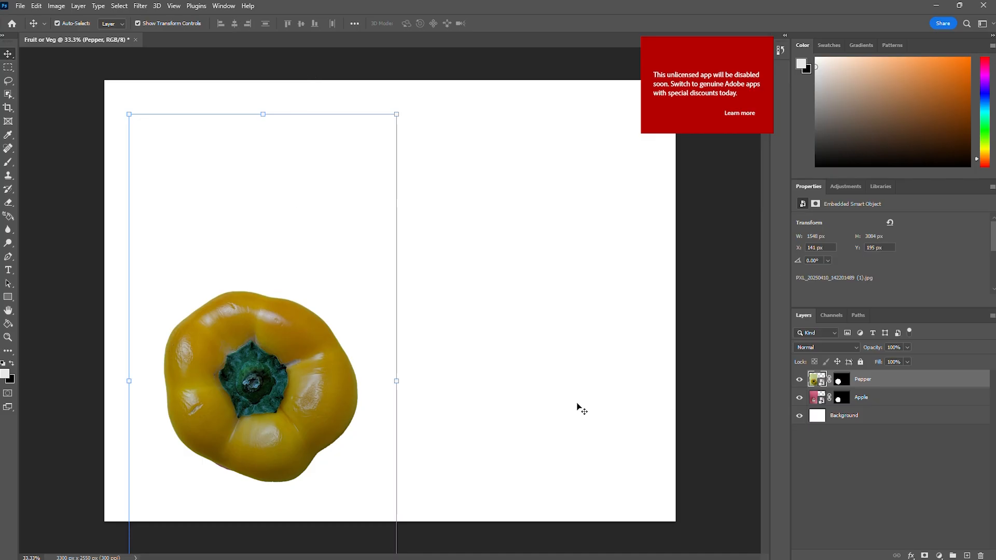
Lower the Pepper layer's opacity to 60% and shift the pepper slightly to the right over the apple.
click(908, 347)
drag(909, 362, 888, 362)
mouse_move(279, 416)
mouse_down()
mouse_move(294, 412)
mouse_move(277, 415)
mouse_up()
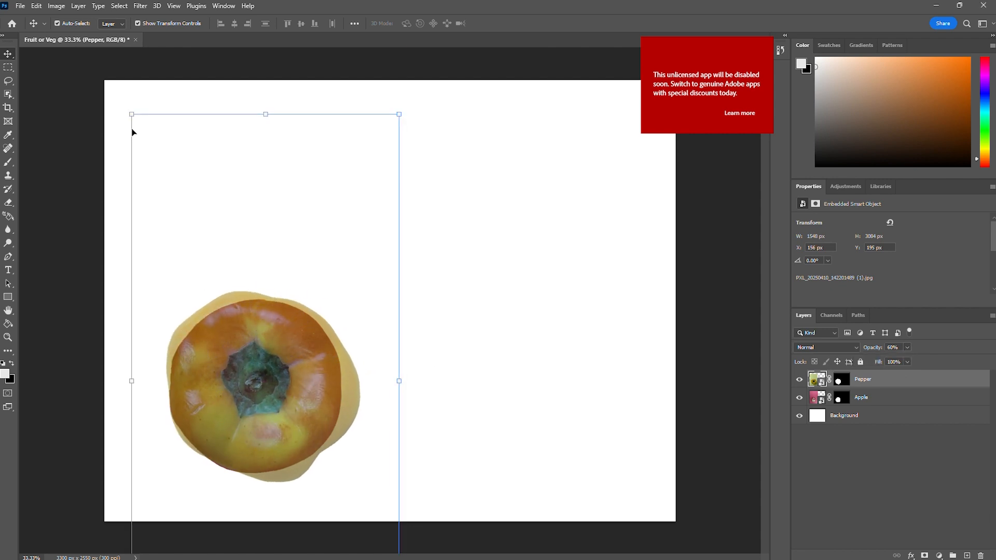
Scale the pepper to 91.99% while comparing it over the apple, and move it off to the apple's right side.
drag(131, 114, 168, 184)
drag(323, 395, 311, 376)
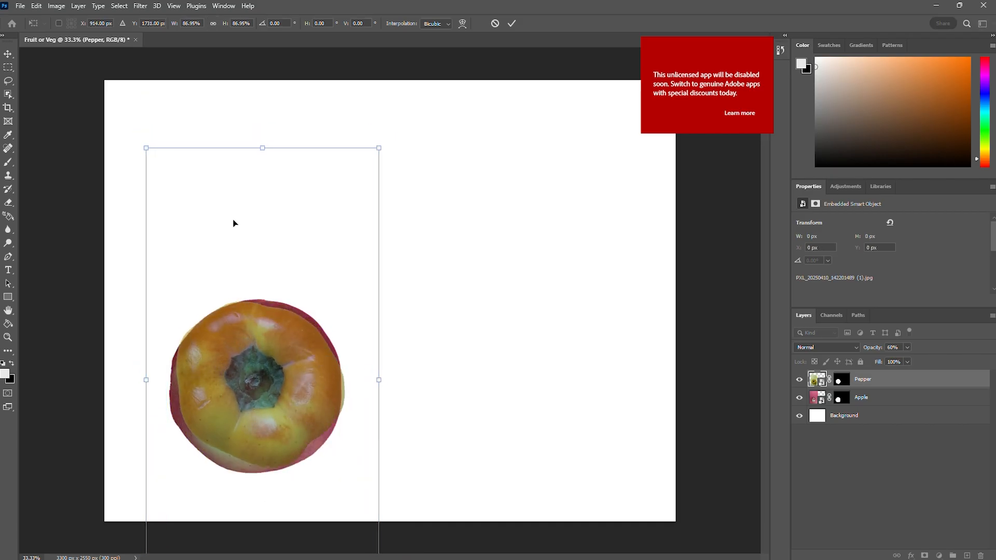
drag(145, 149, 133, 123)
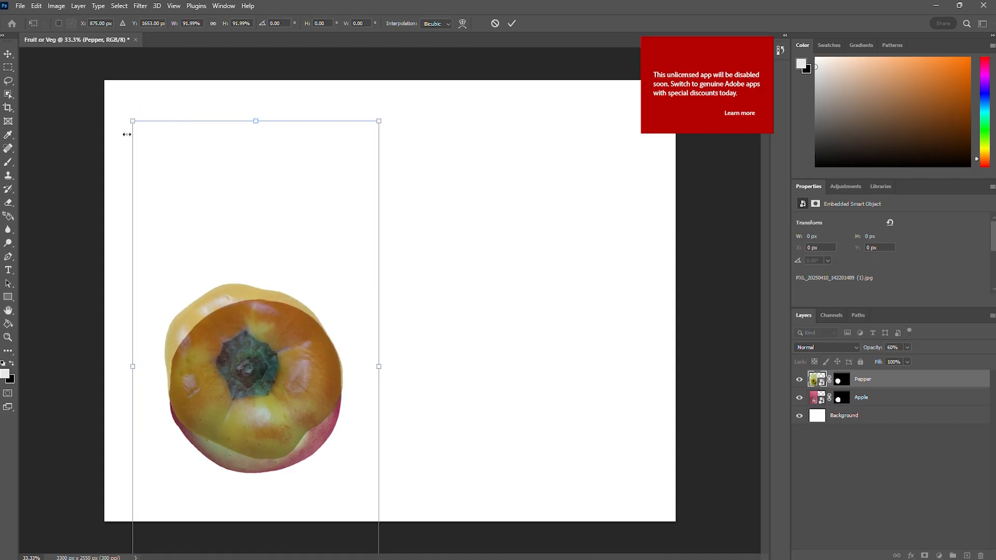
drag(248, 349, 525, 359)
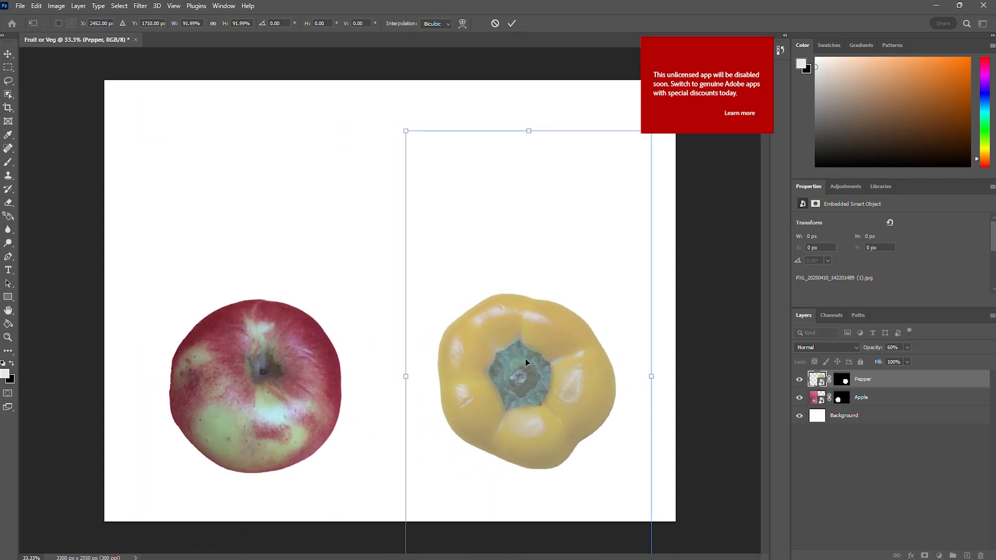
Enlarge the pepper to 94.32%, decline turning on Sticky Keys, and shift the pepper slightly down and right to line up with the apple.
drag(406, 131, 400, 119)
key(shift)
key(shift)
key(shift)
key(shift)
key(shift)
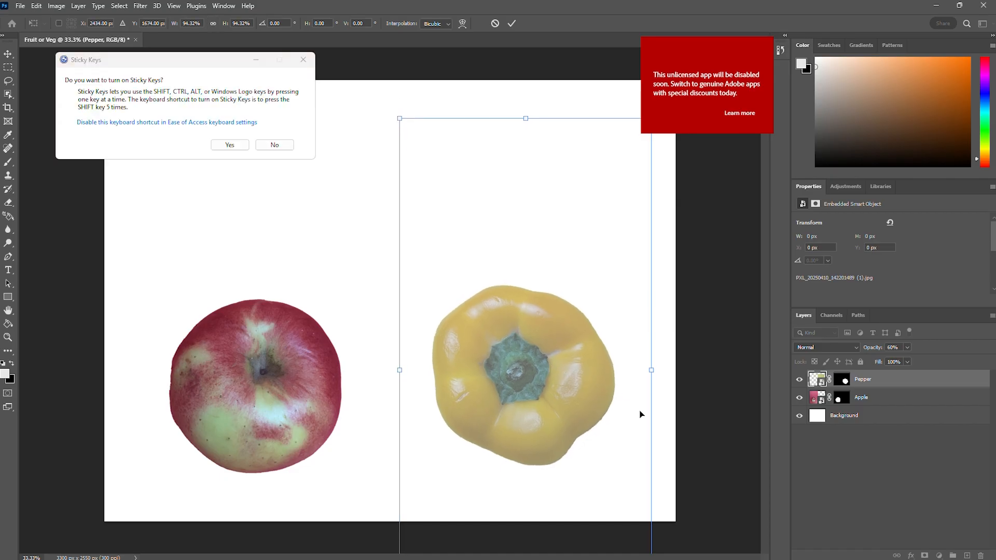
click(280, 147)
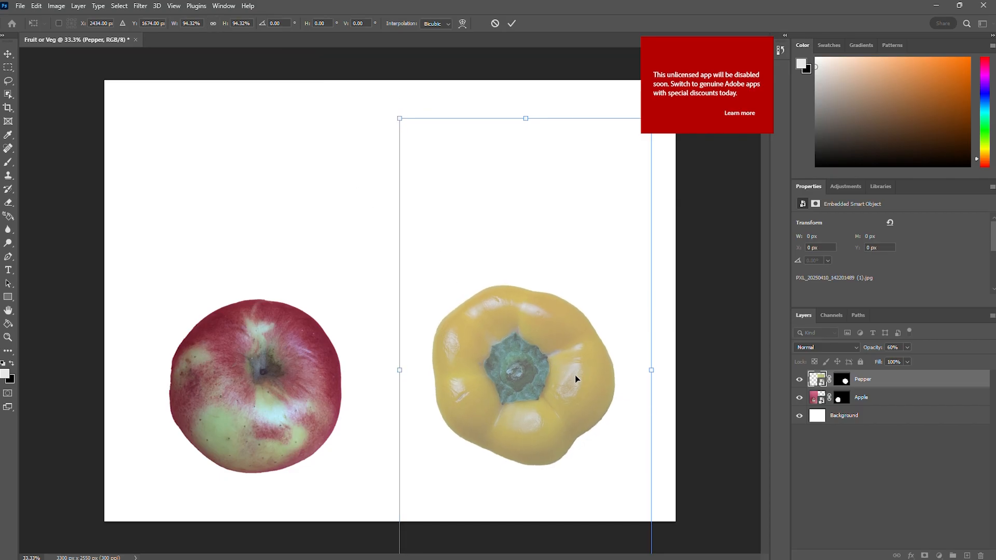
drag(575, 378, 581, 385)
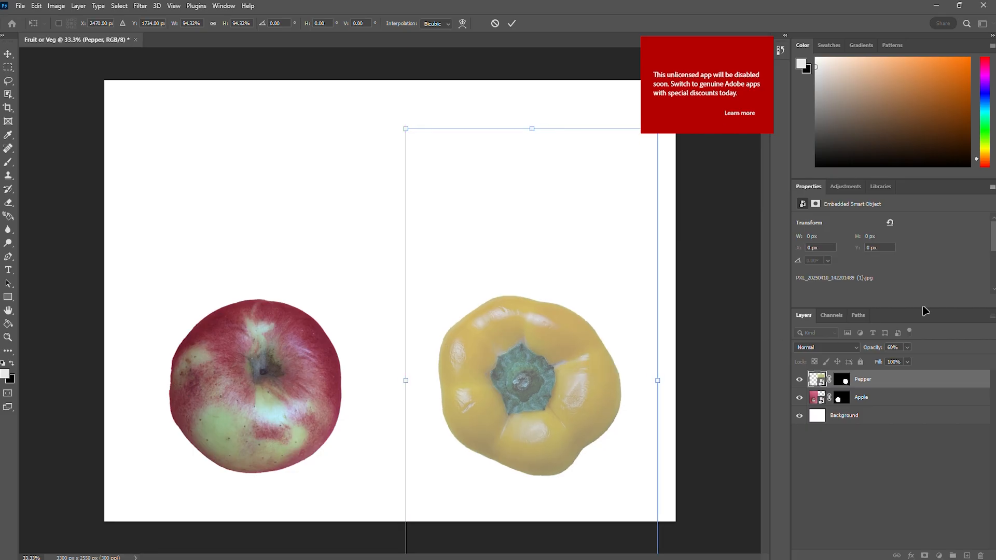
Restore the Pepper layer's opacity to 100%.
click(907, 347)
drag(910, 359, 952, 361)
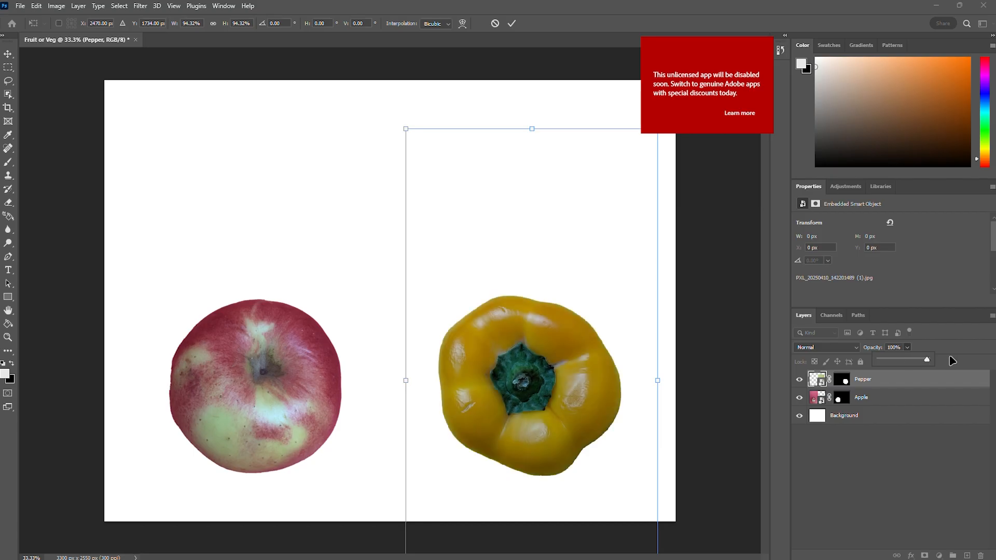
click(945, 287)
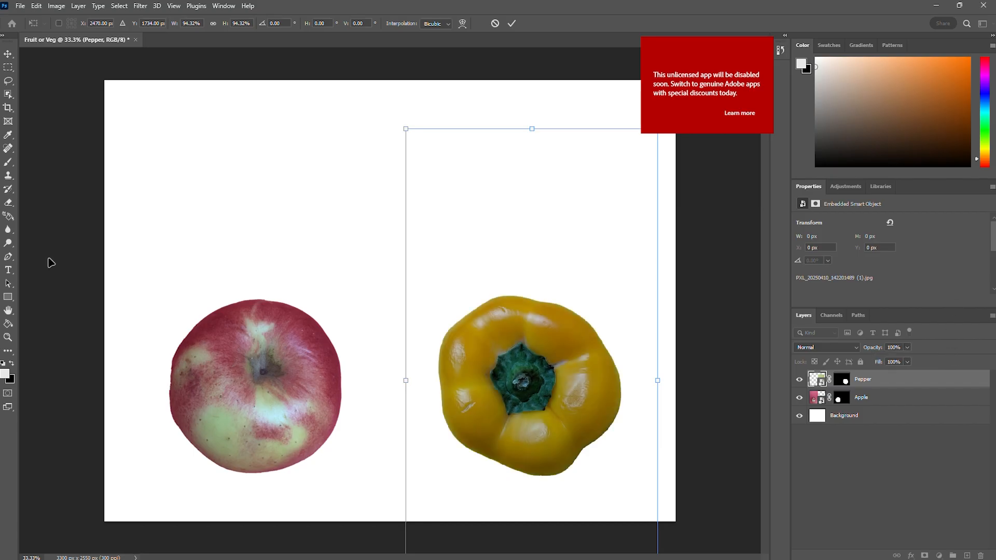